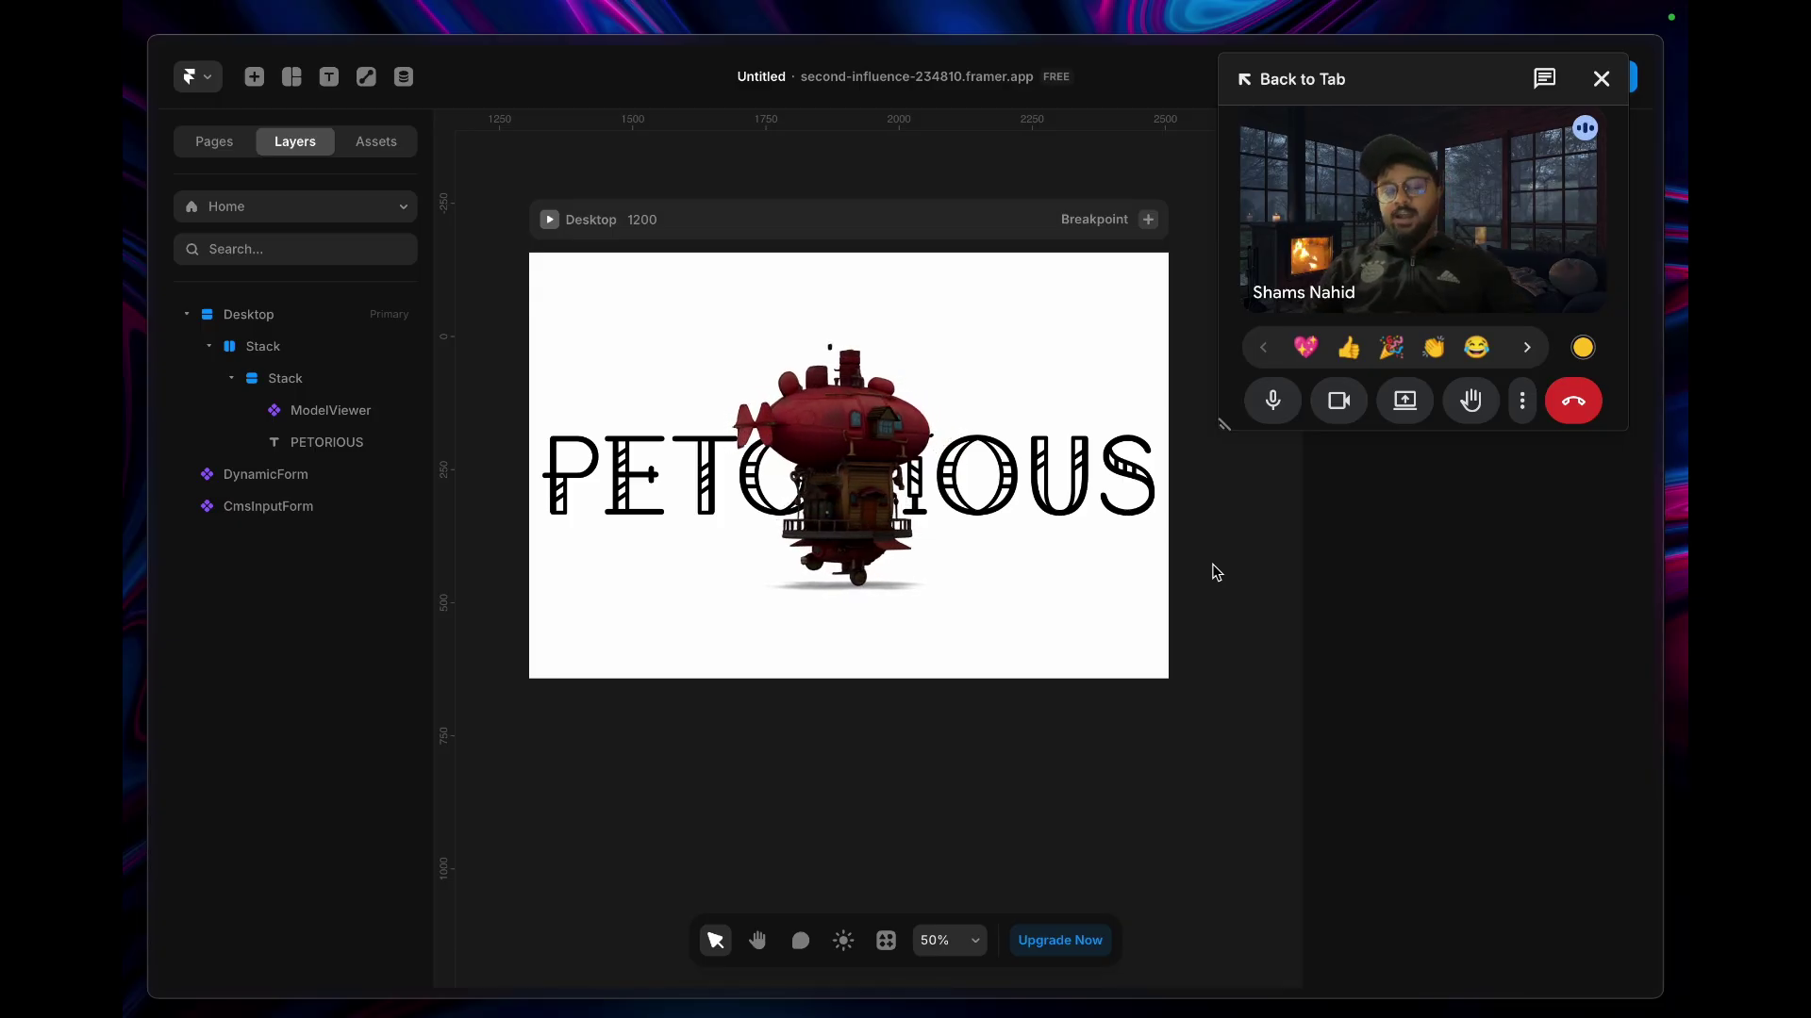
pyautogui.click(312, 411)
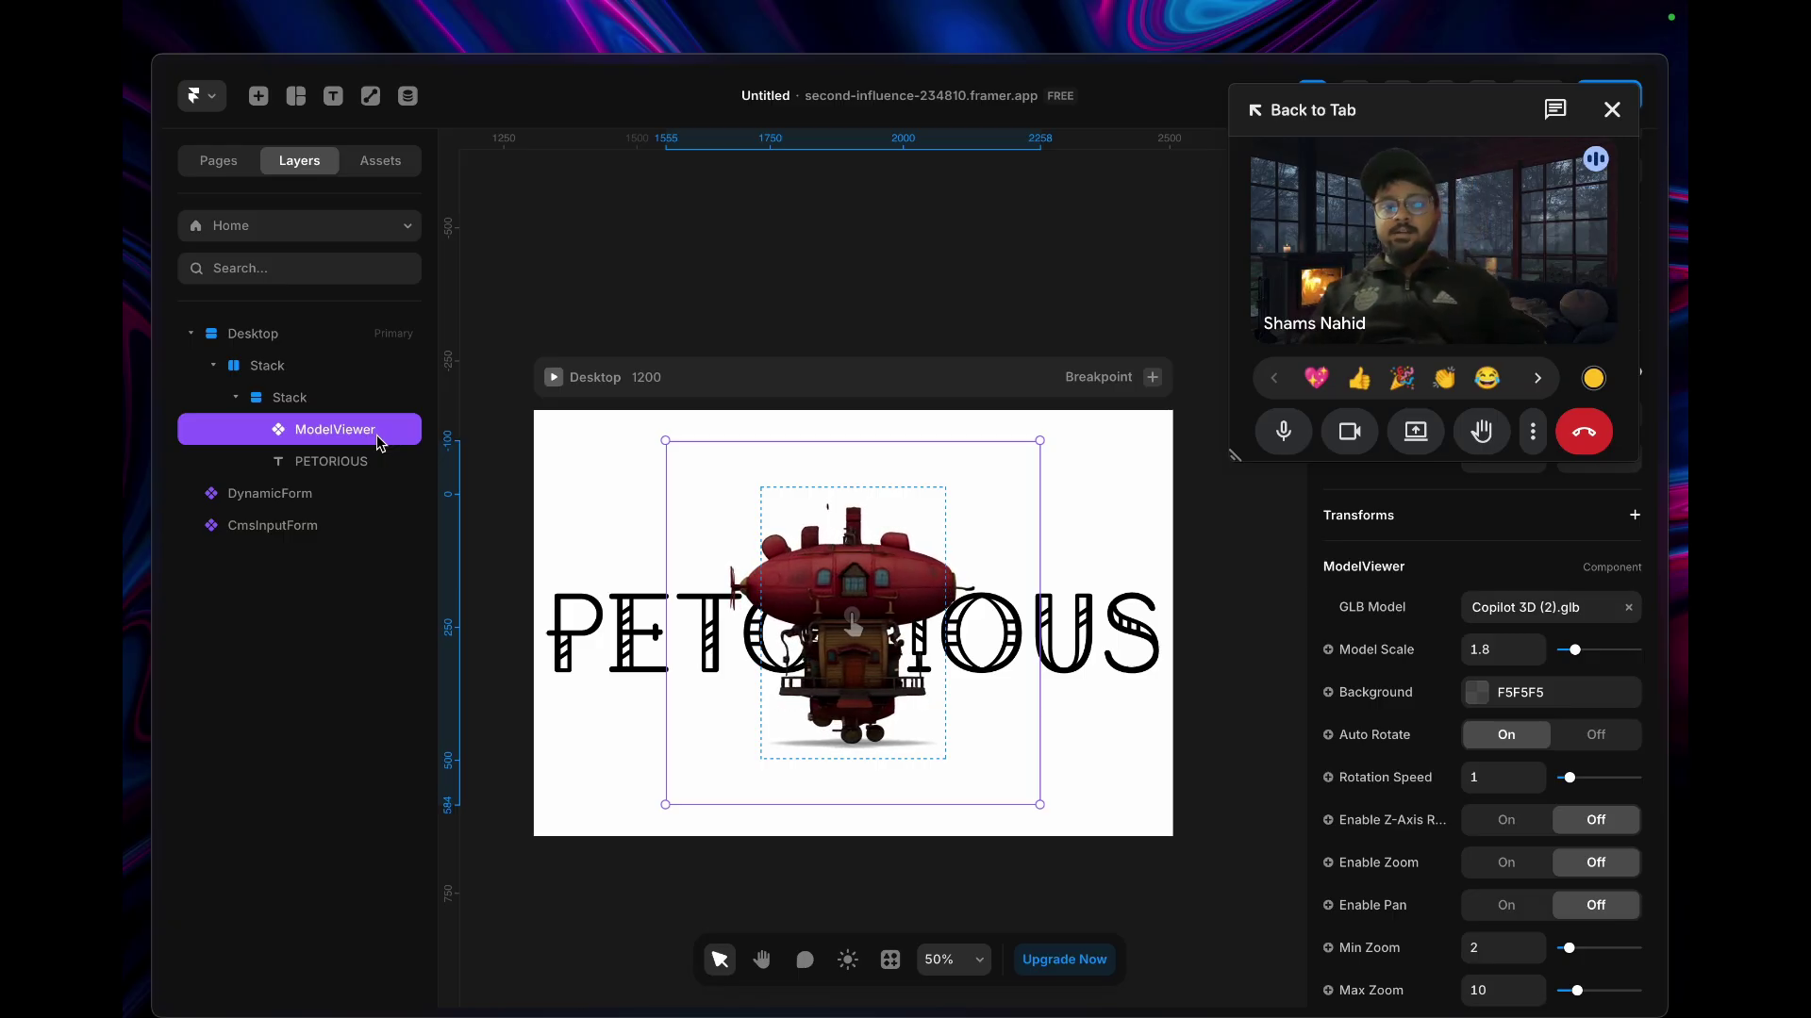
pyautogui.click(890, 962)
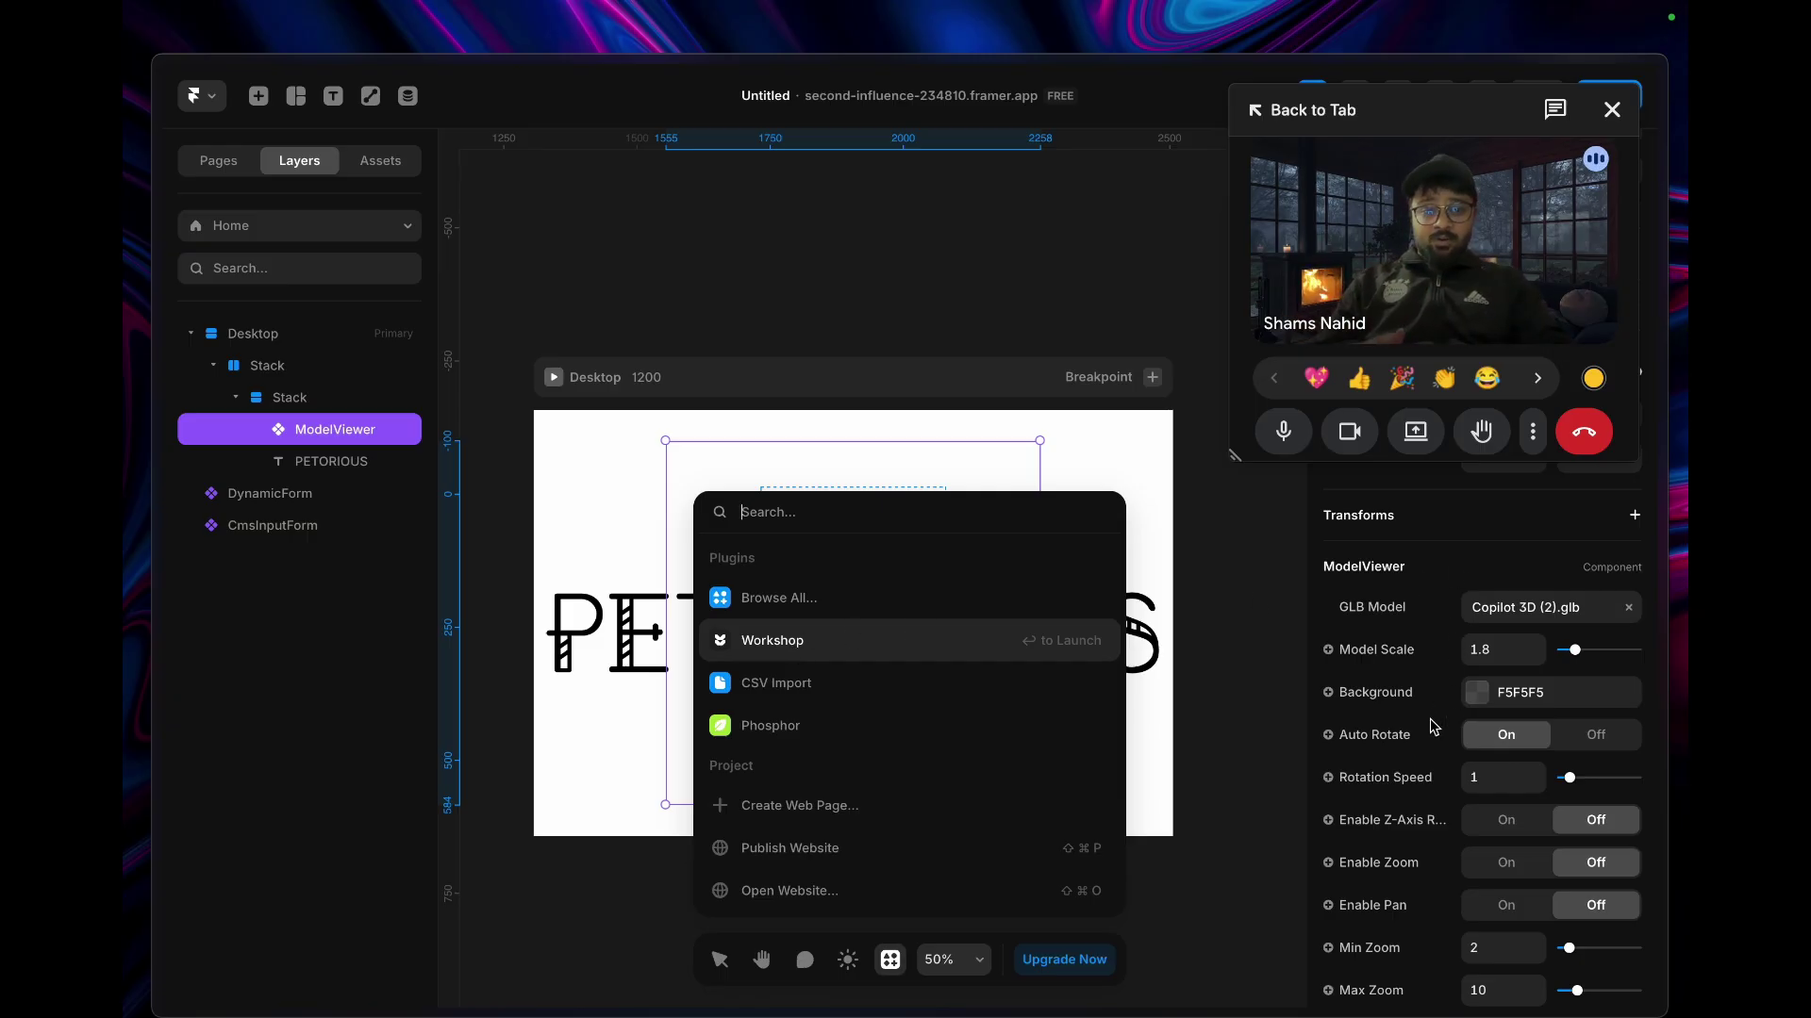
pyautogui.press('Escape')
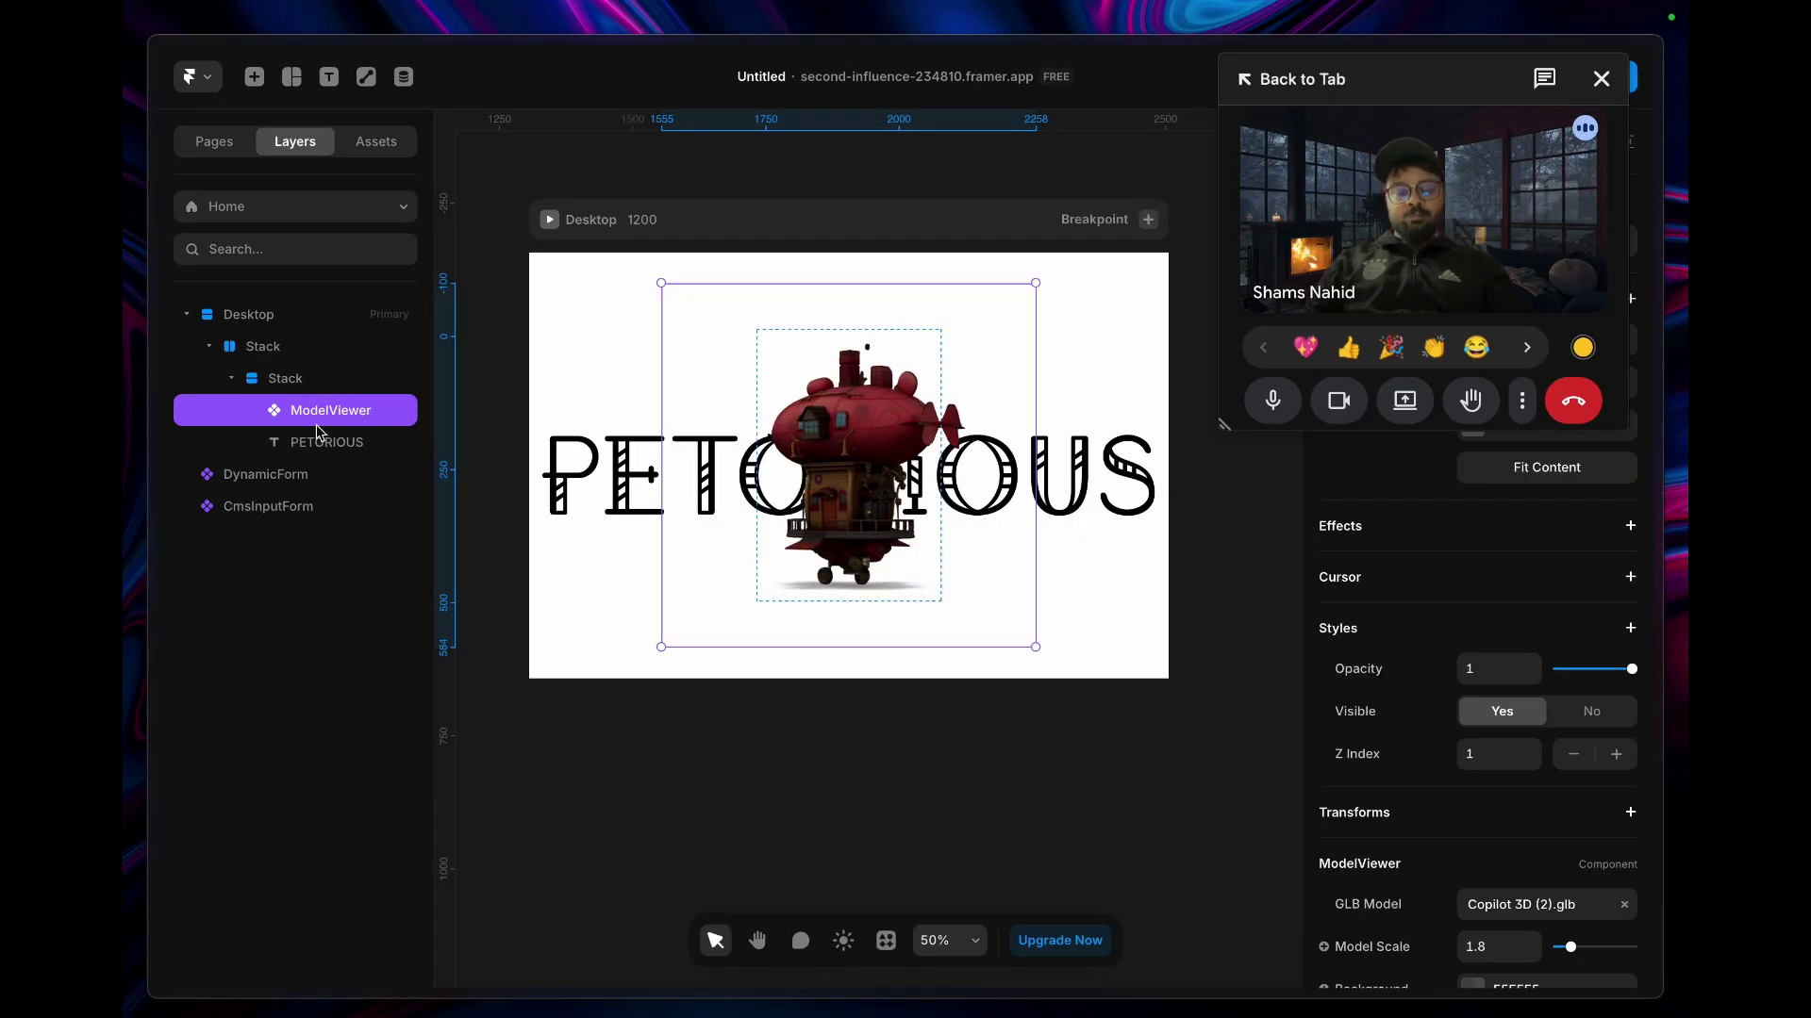
pyautogui.scroll(-4, 1386, 796)
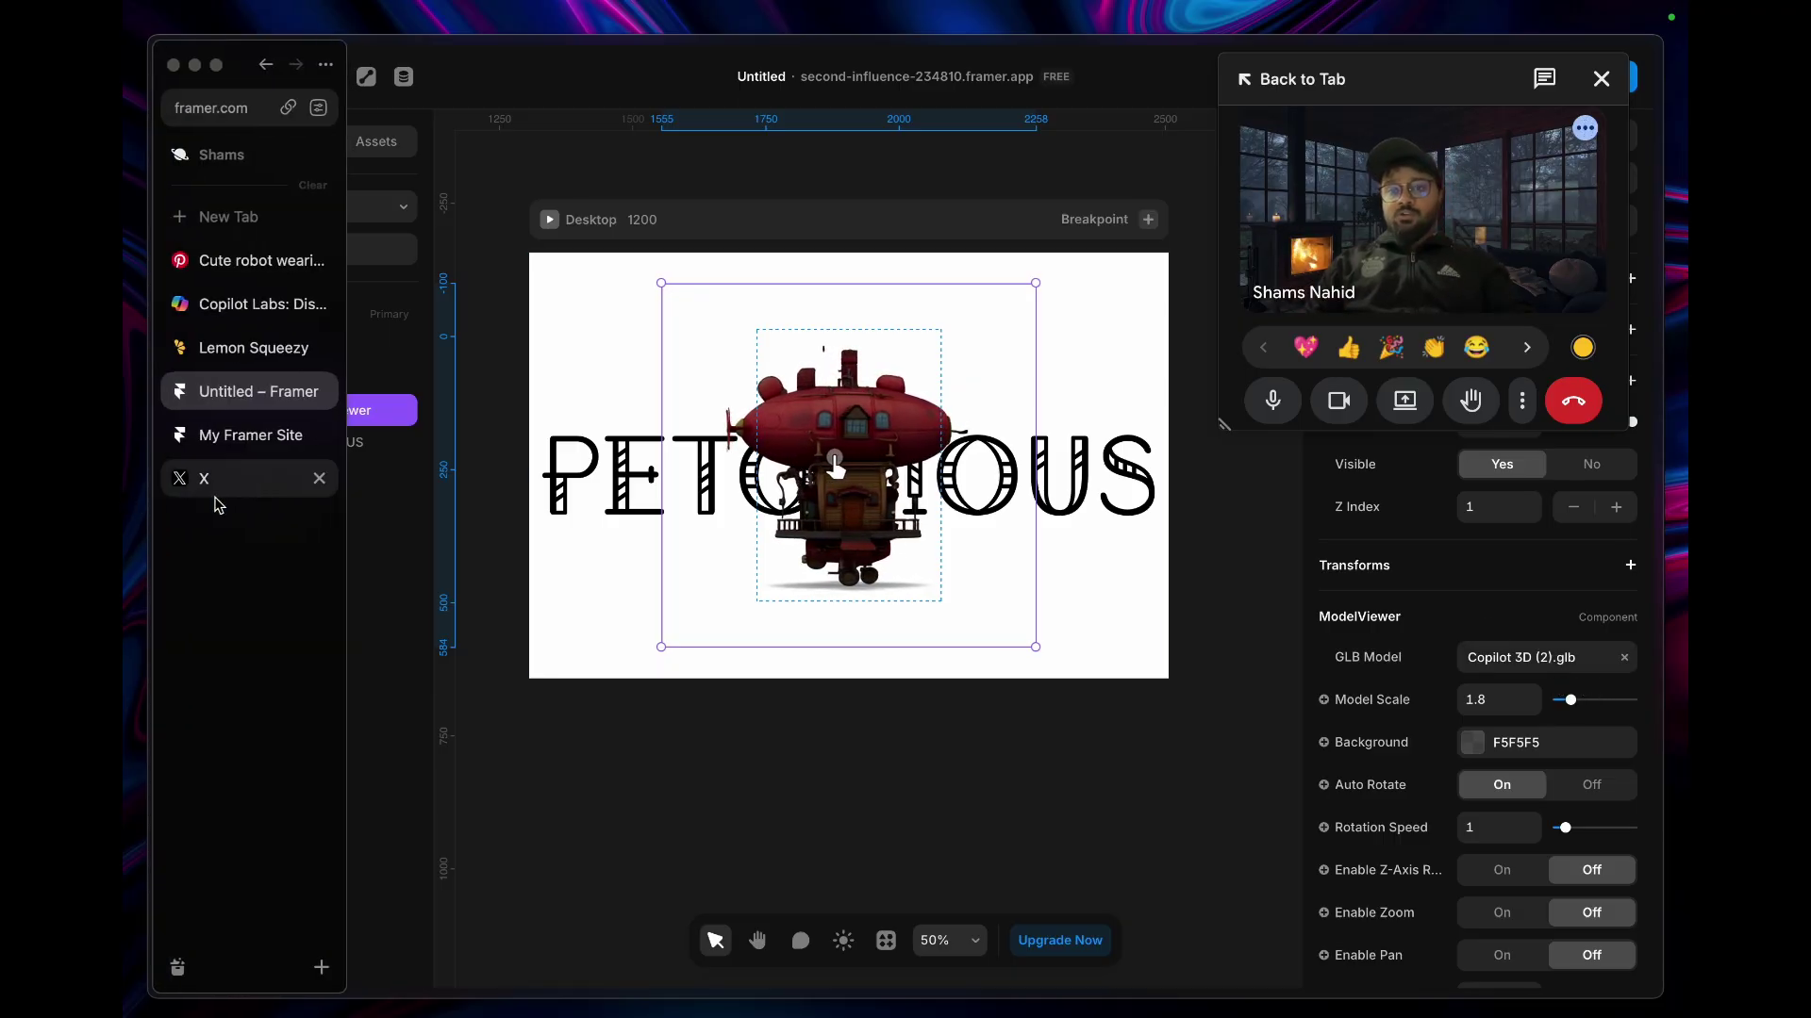
# - Switch to the Copilot Labs tab to show the My creations gallery
pyautogui.click(230, 305)
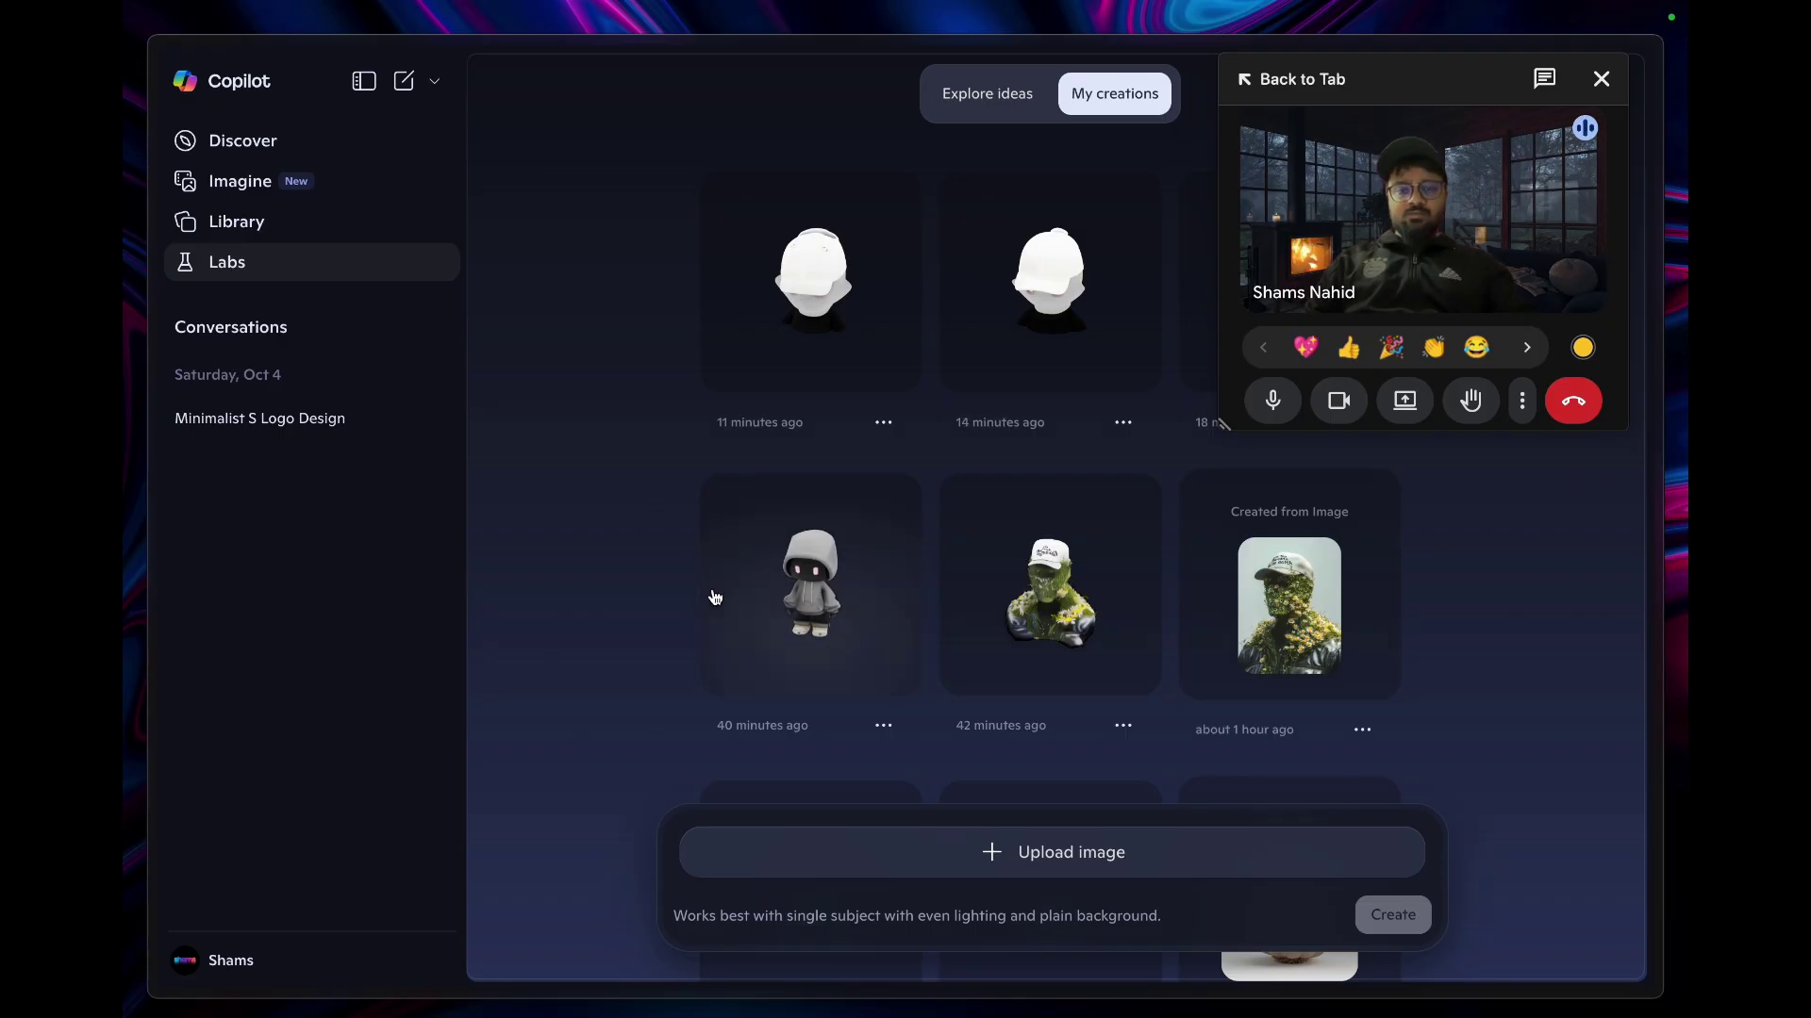
# - Check the hooded robot pin on Pinterest, then open its 3D creation in Copilot Labs
pyautogui.moveTo(227, 346)
pyautogui.click(221, 266)
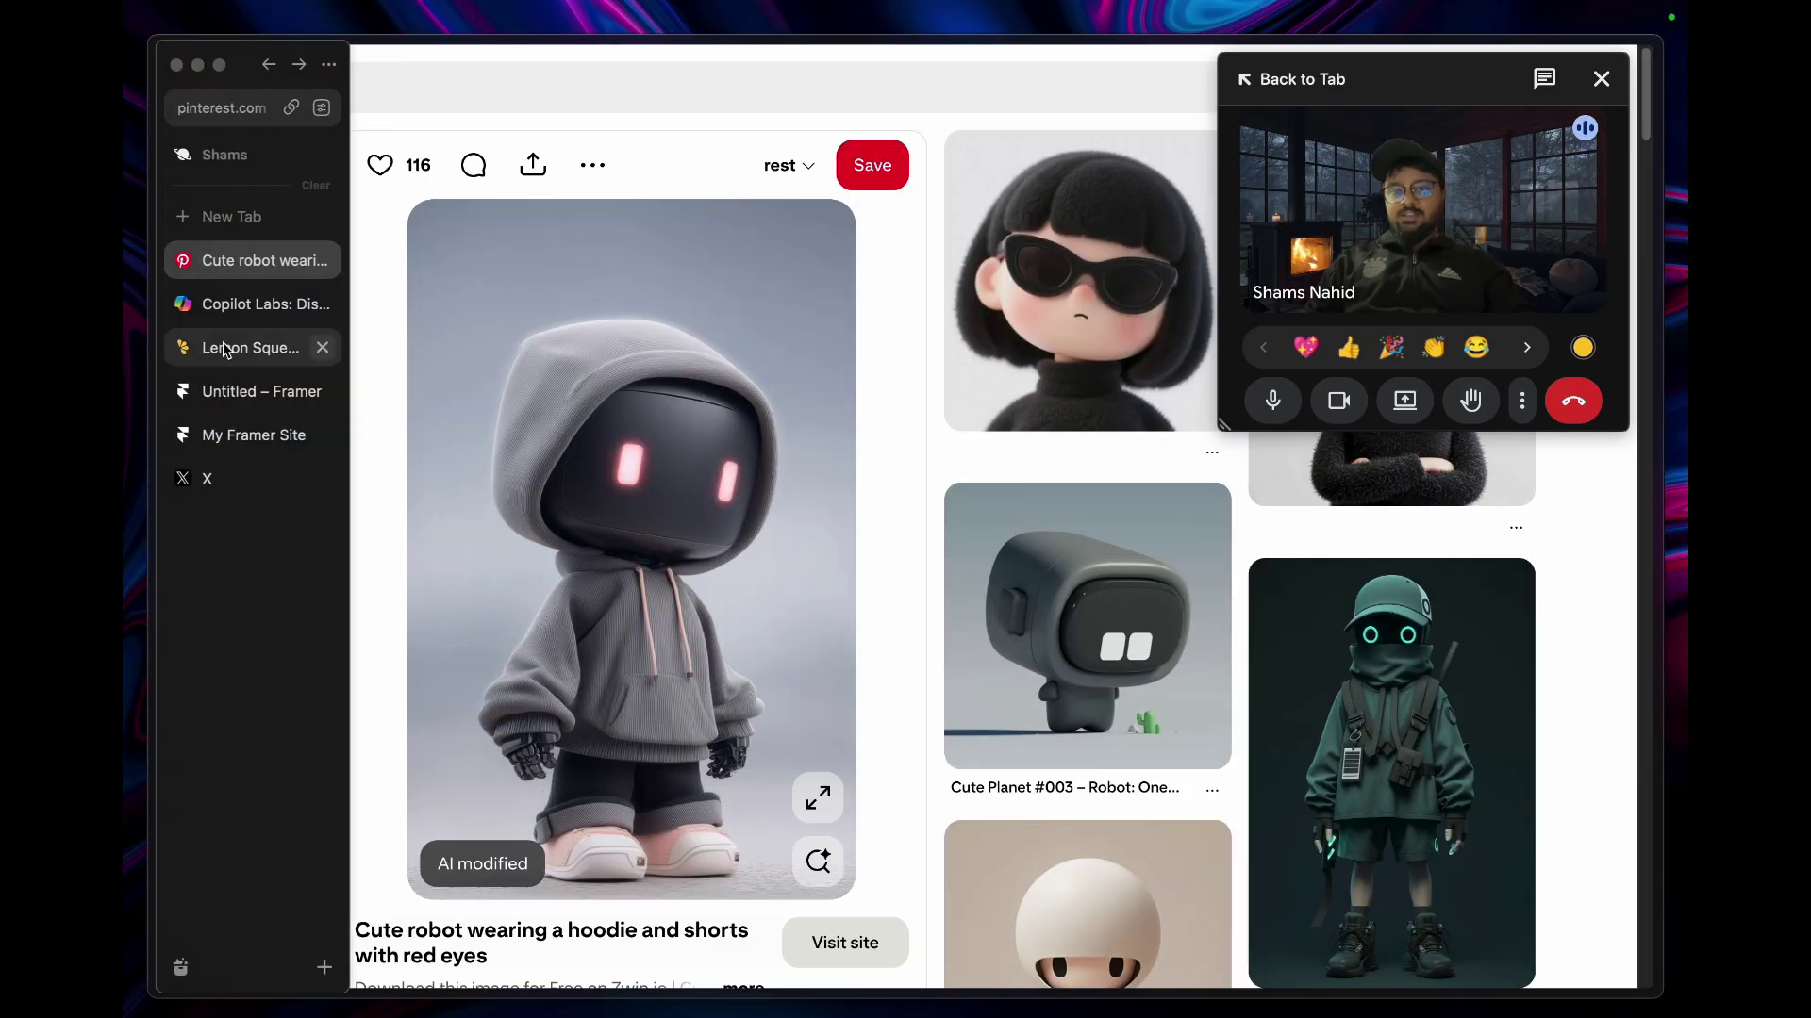
pyautogui.click(228, 305)
pyautogui.click(890, 678)
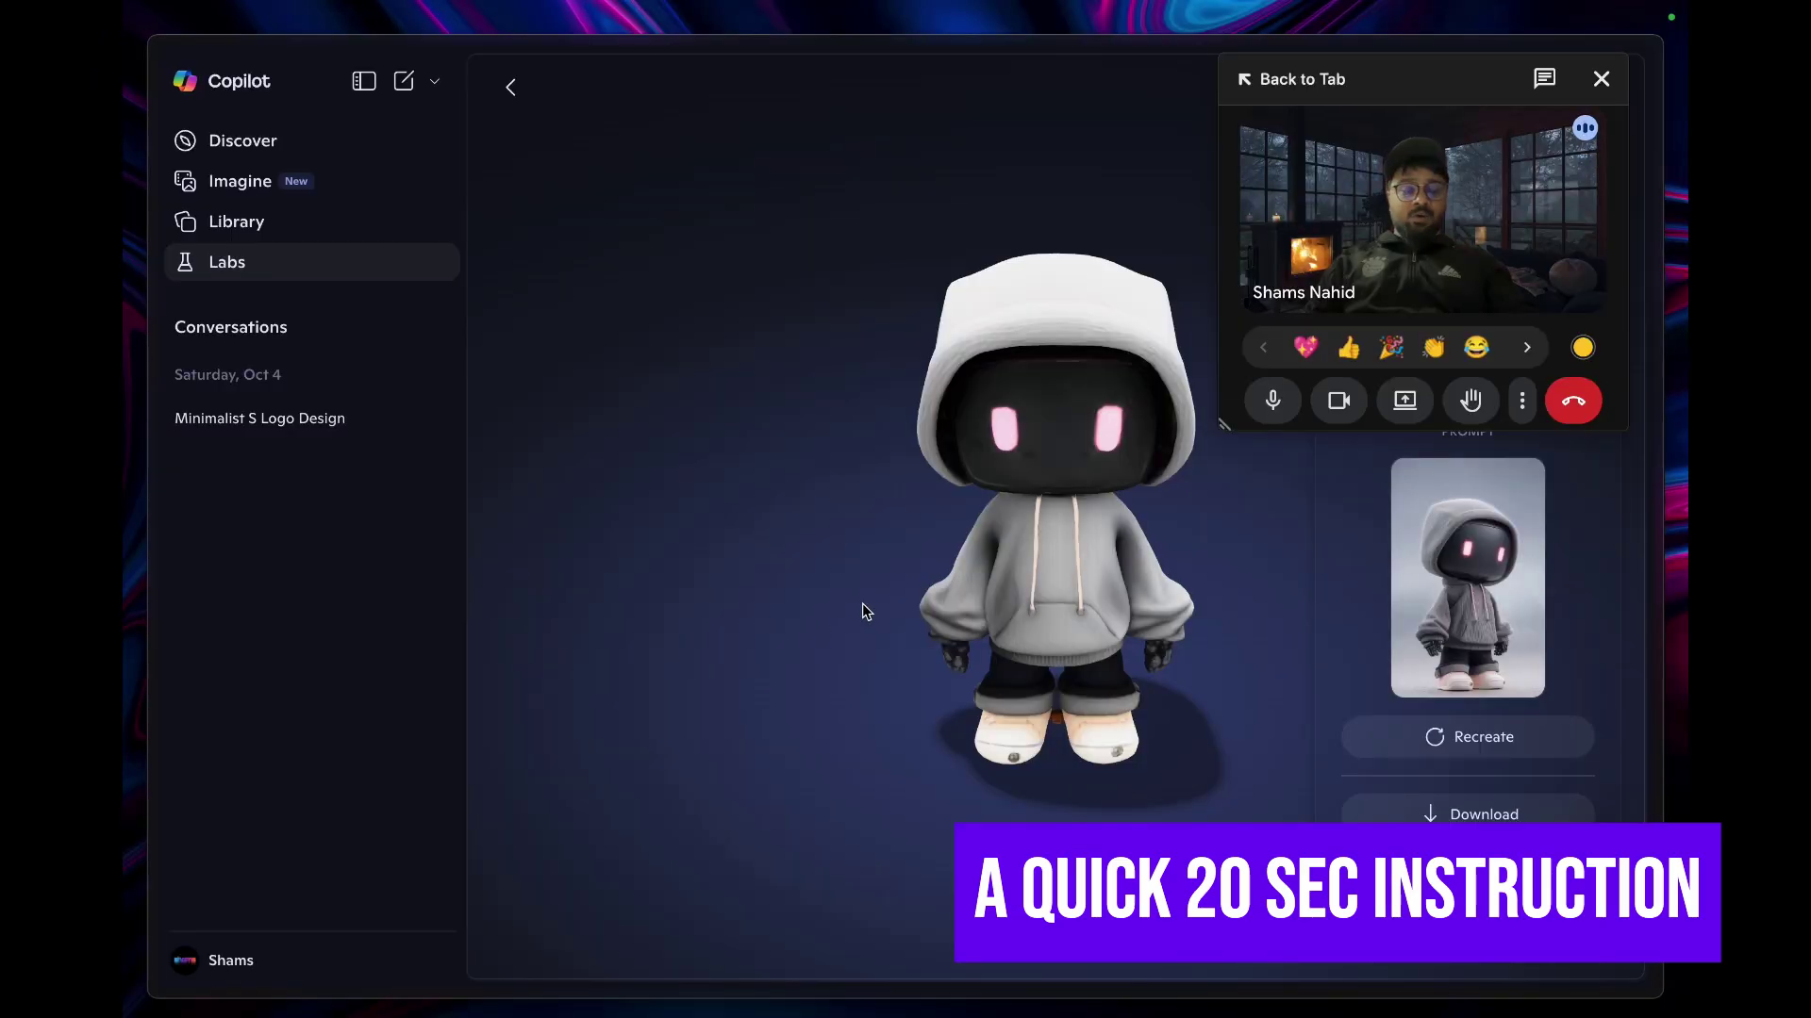
pyautogui.moveTo(1124, 566); pyautogui.dragTo(1004, 538)
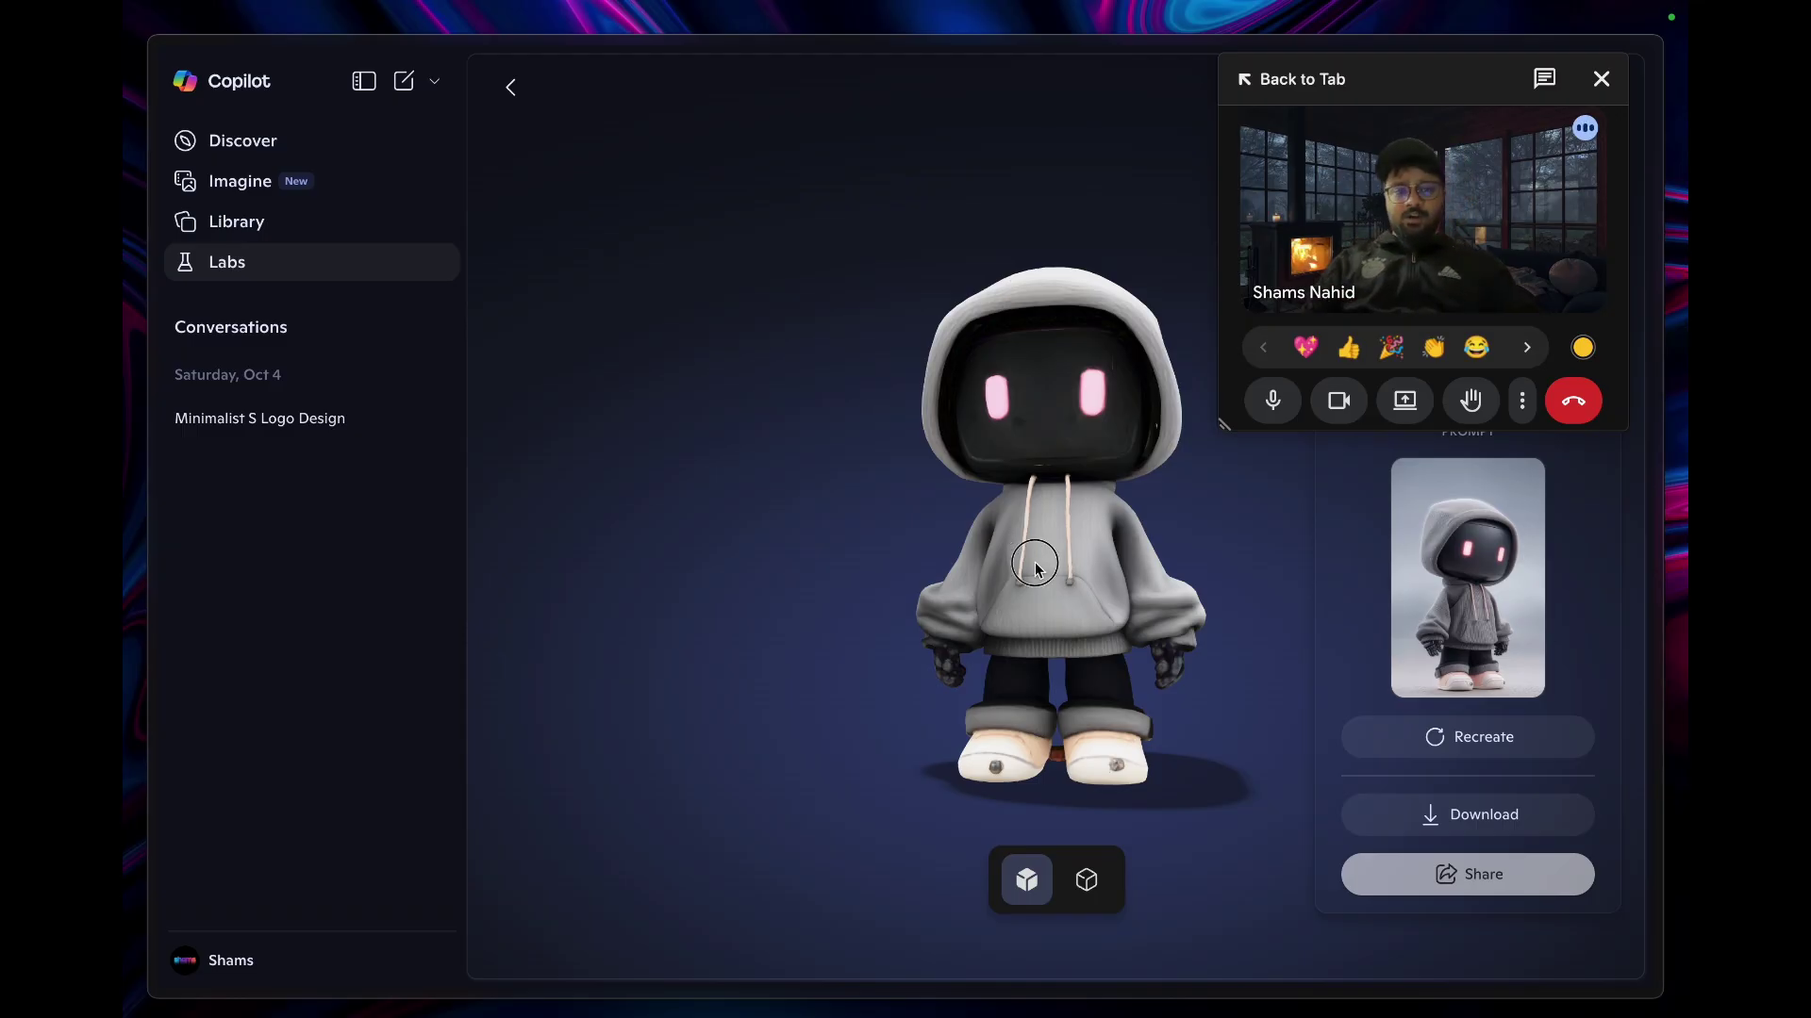
pyautogui.moveTo(1004, 538); pyautogui.dragTo(923, 577)
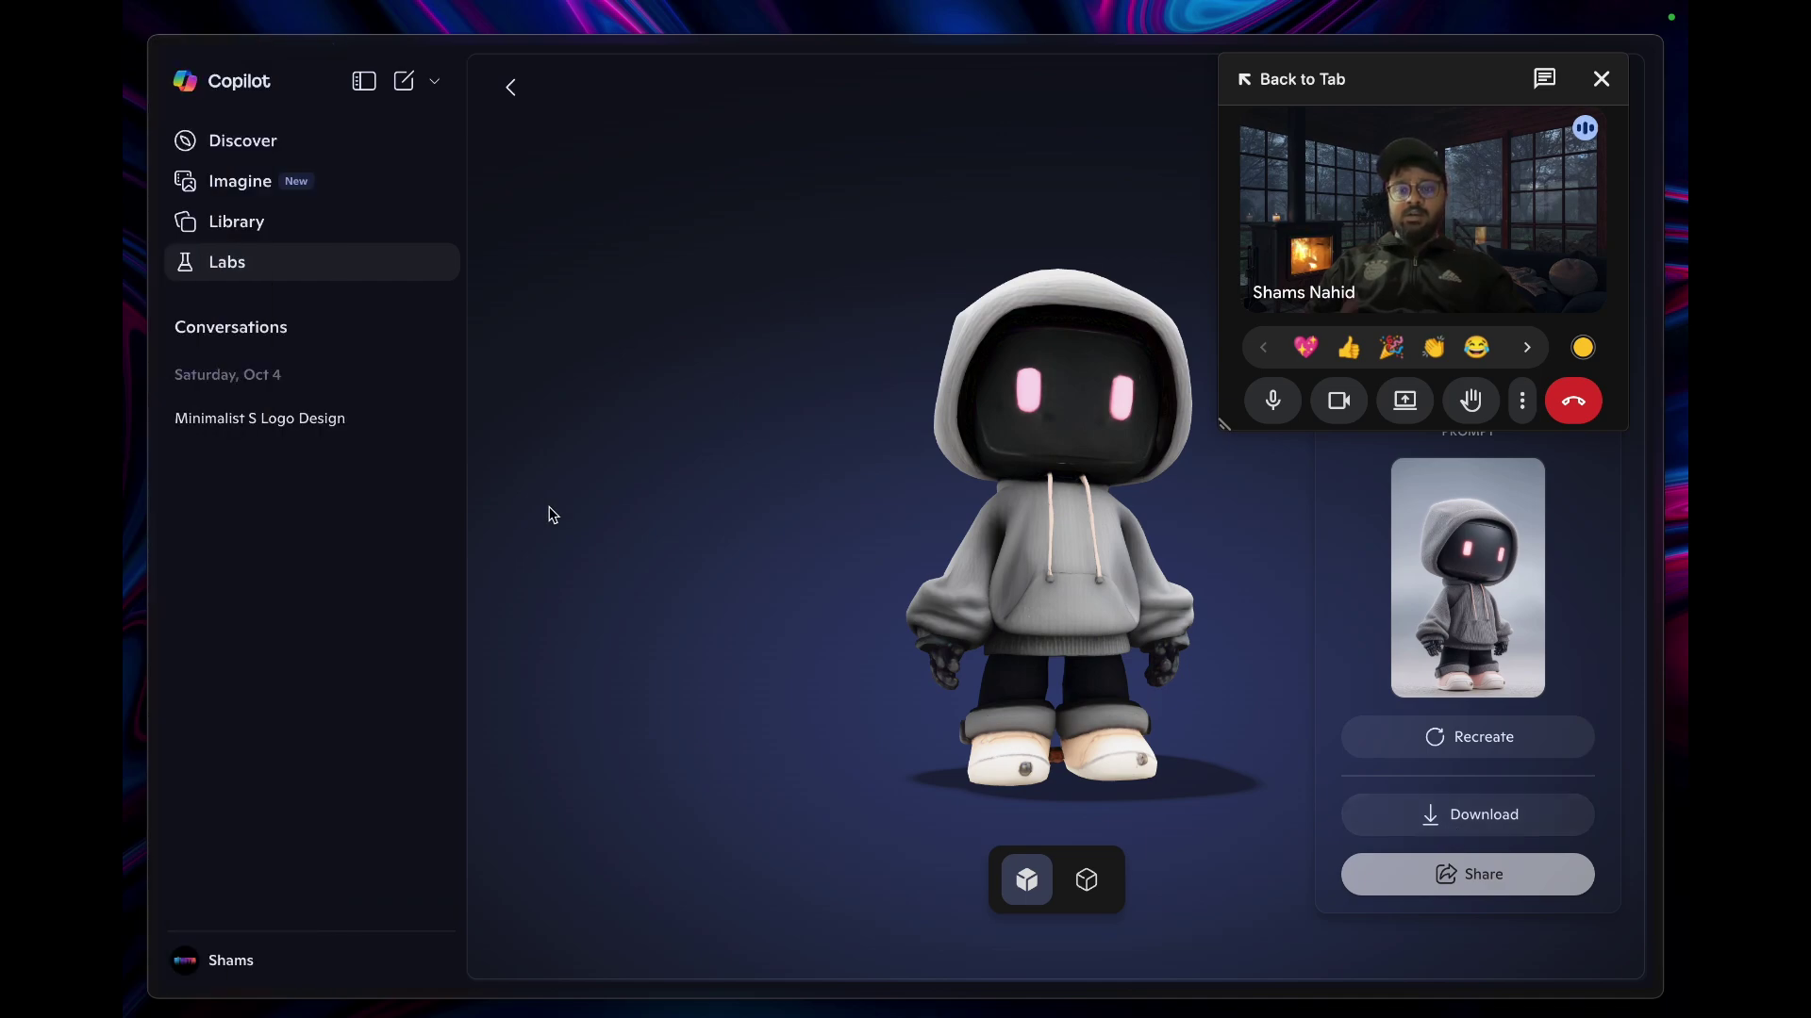
pyautogui.moveTo(170, 325)
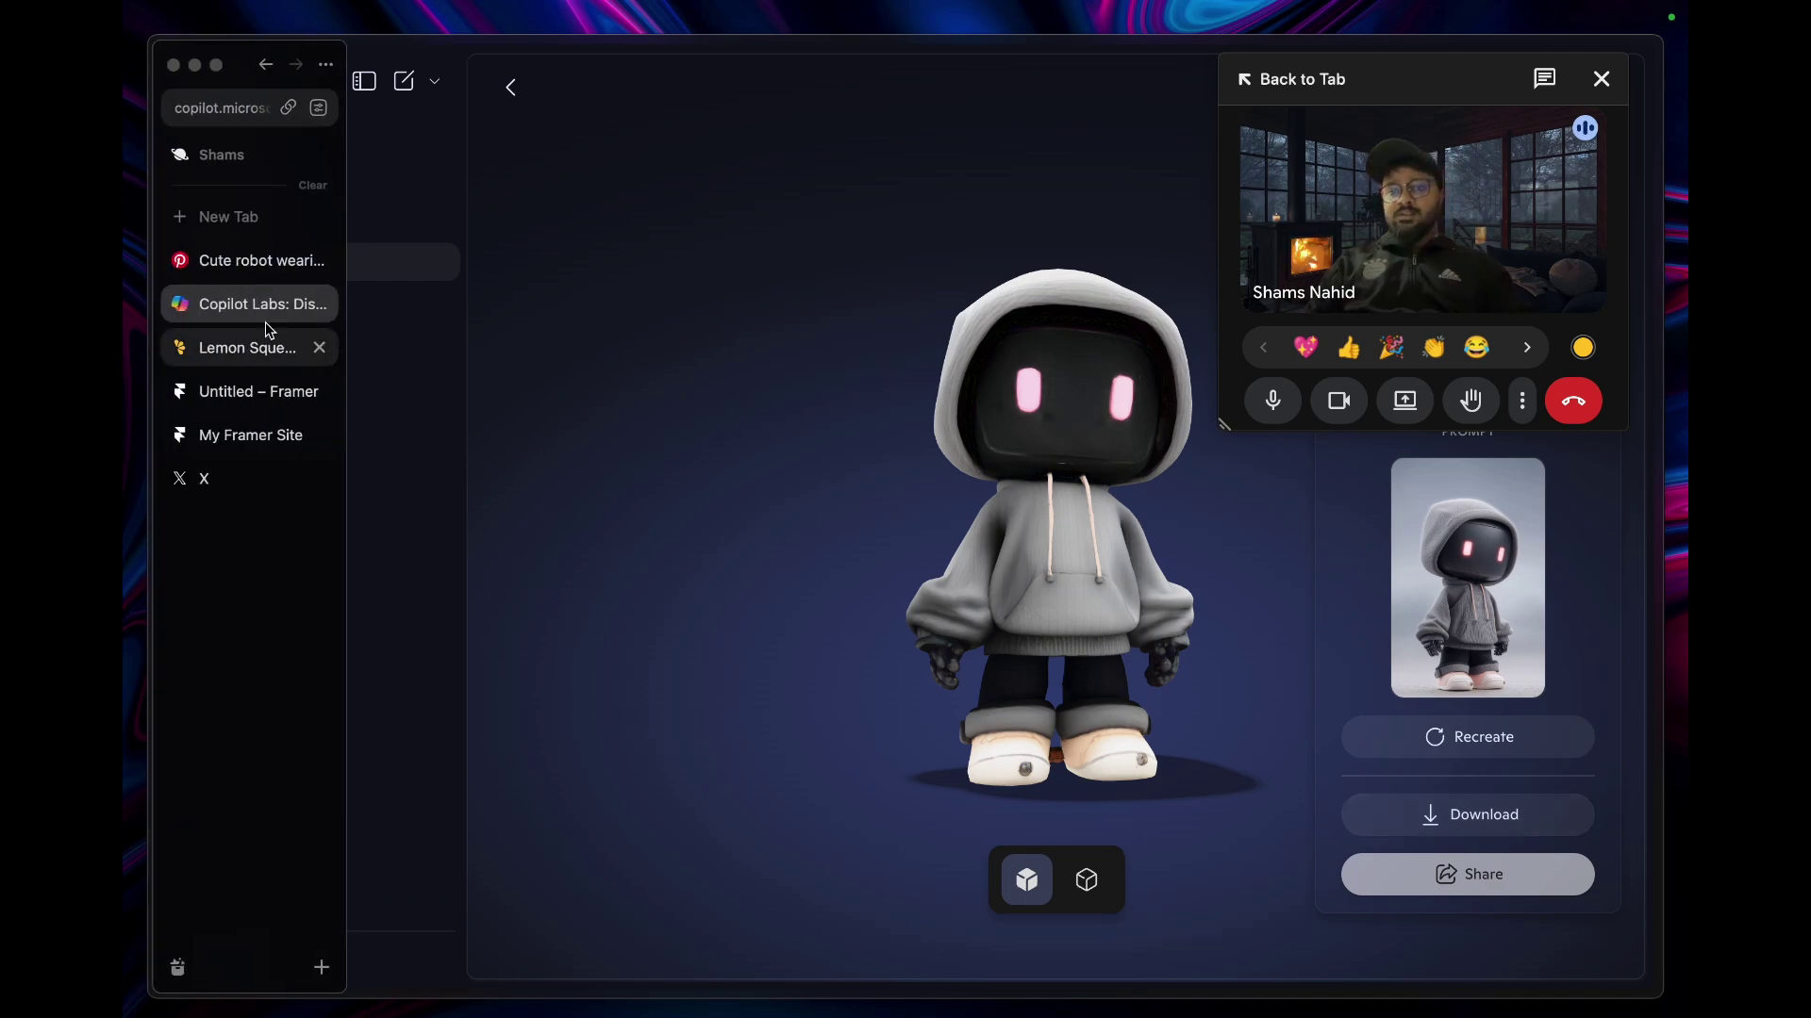
# - Preview the PETORIOUS page full-window with the rotating airship, then close the preview
pyautogui.click(248, 392)
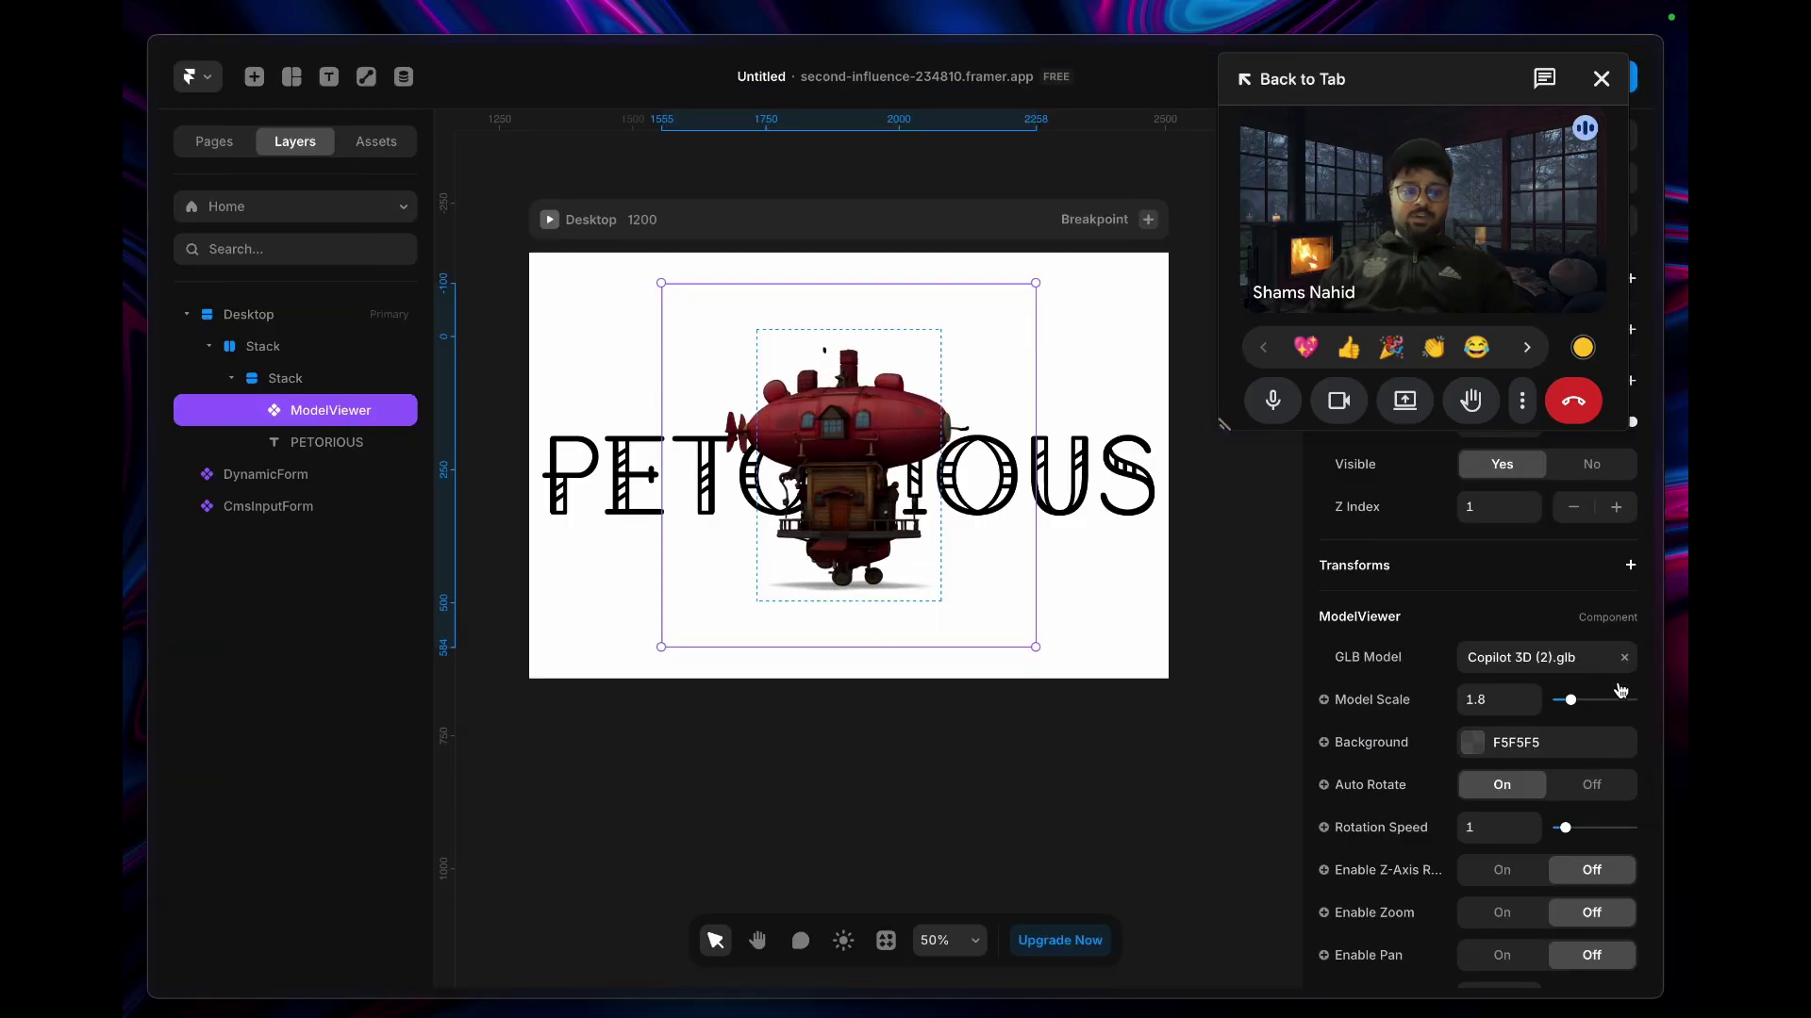
pyautogui.click(549, 220)
pyautogui.click(339, 79)
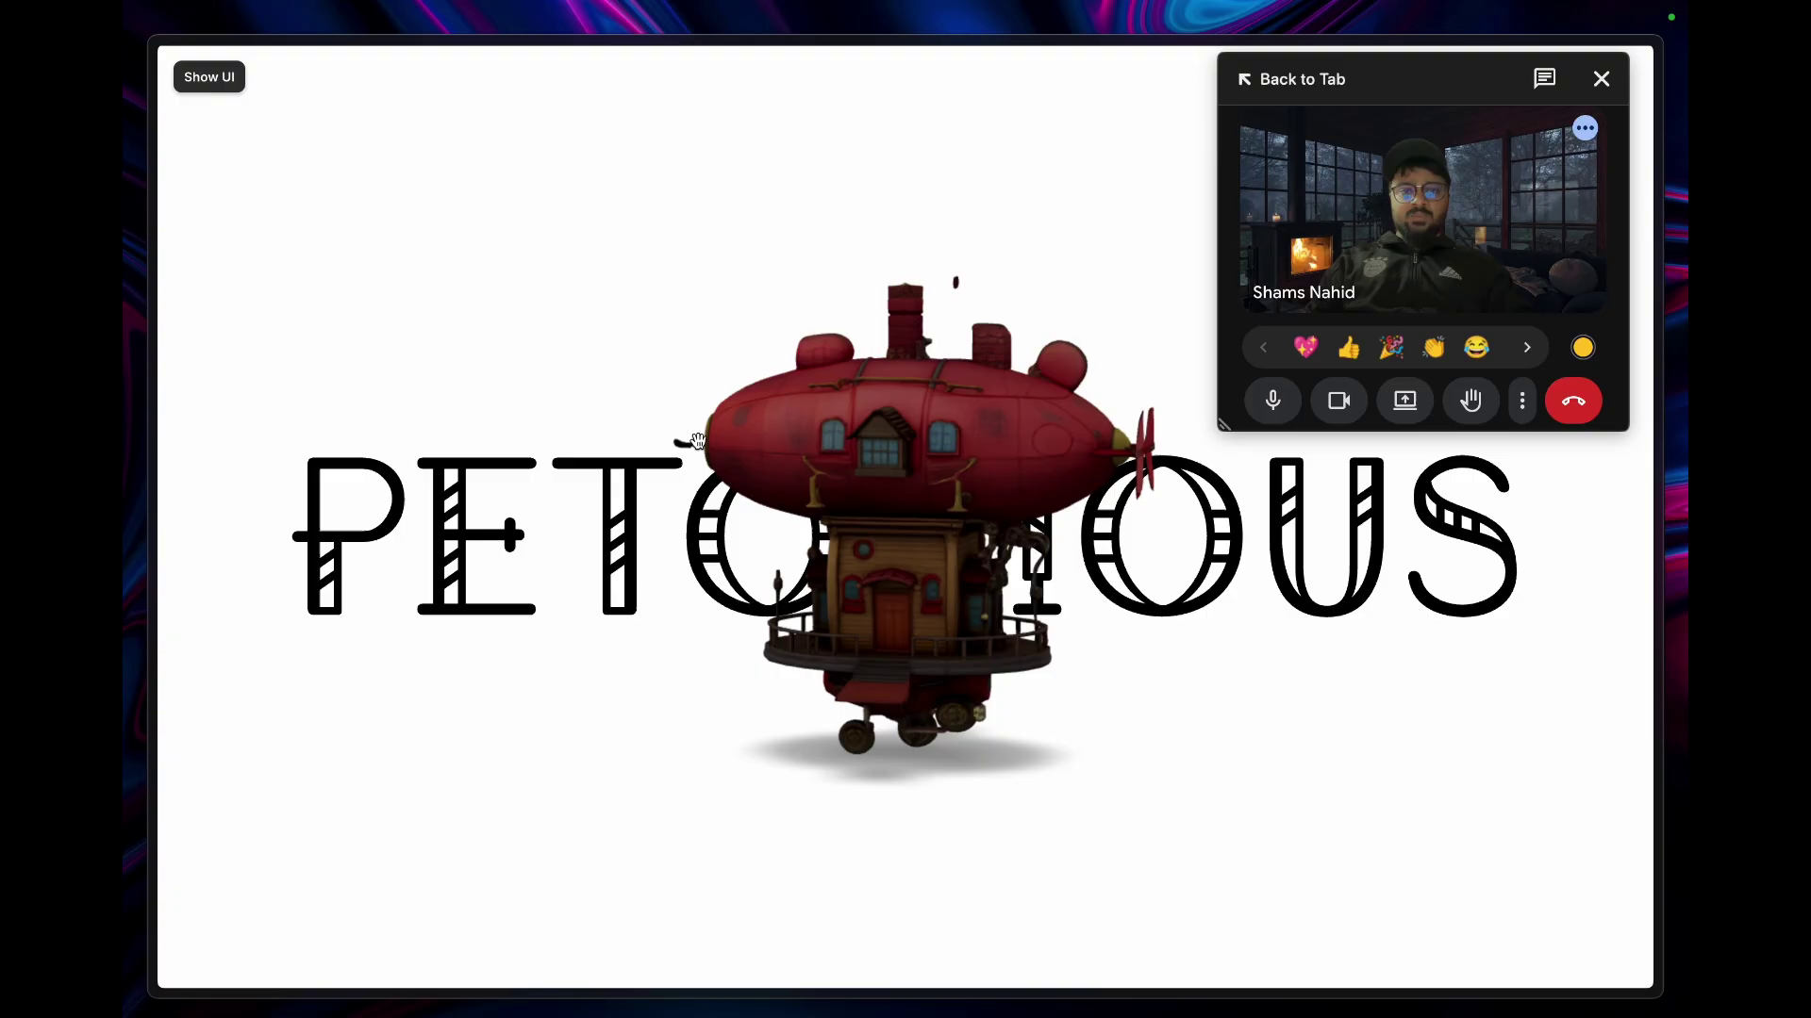
pyautogui.click(222, 91)
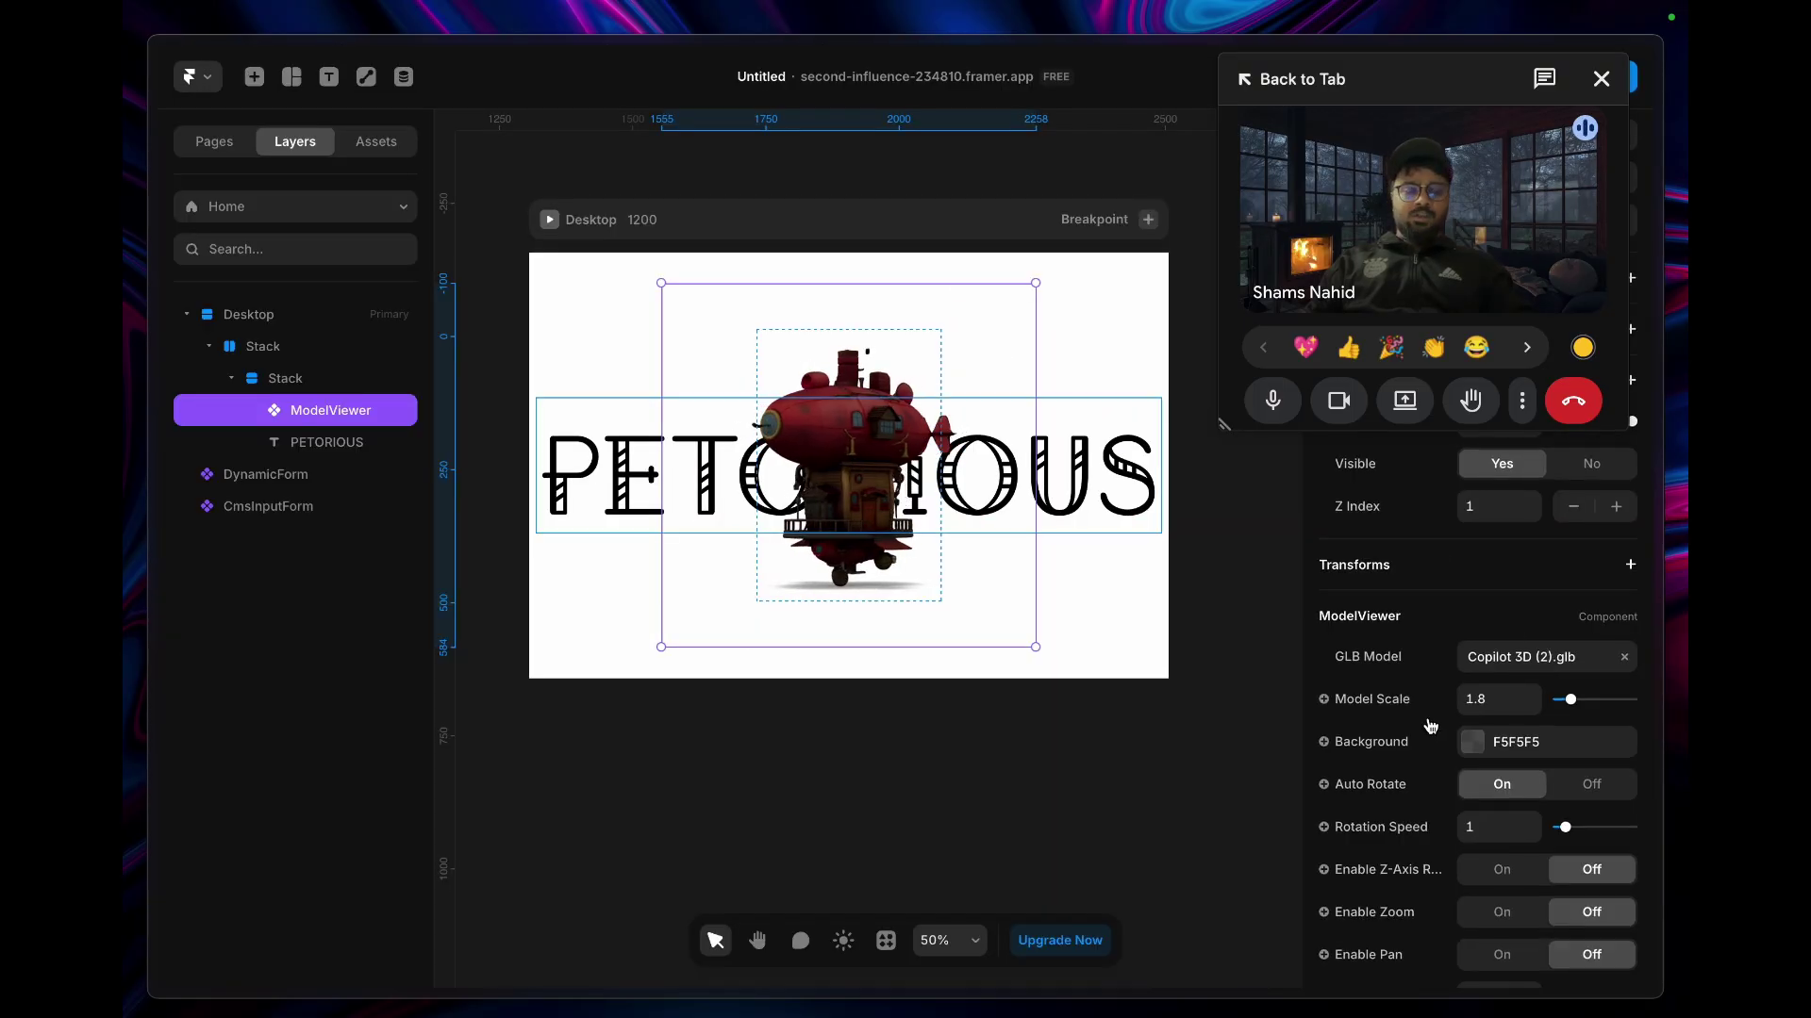
pyautogui.scroll(-2, 1422, 804)
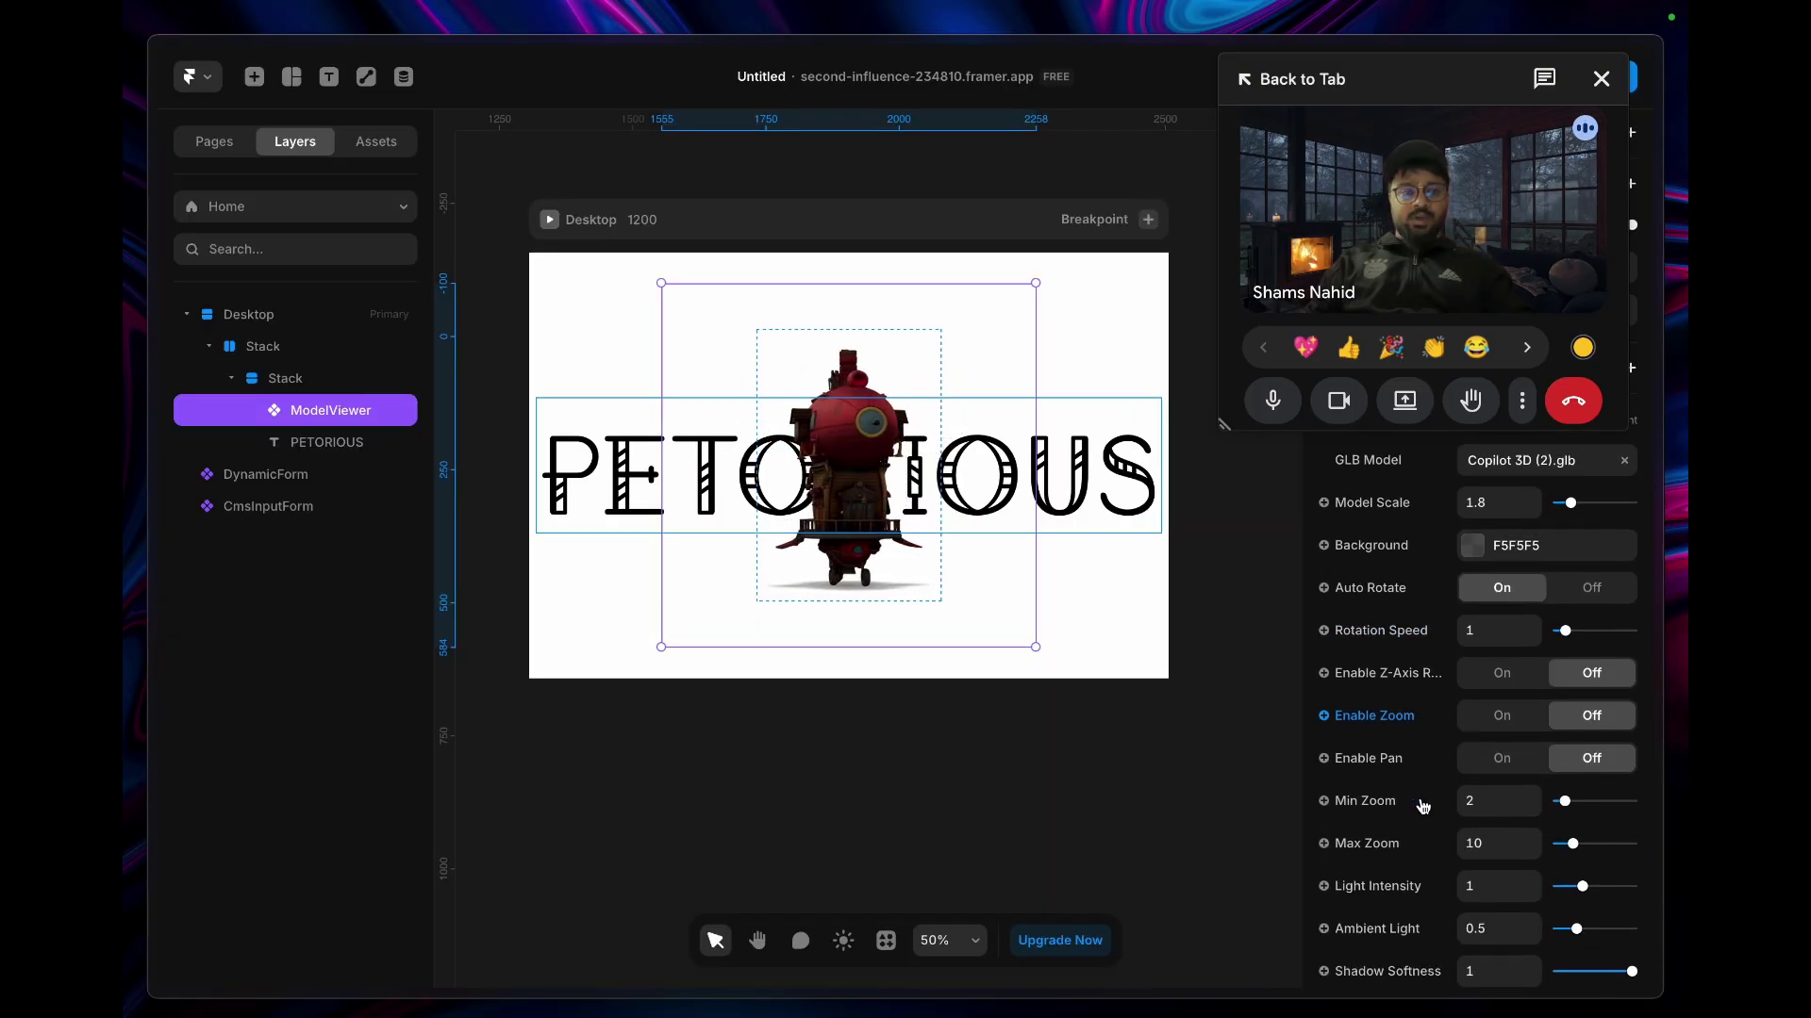
pyautogui.scroll(-1, 1422, 805)
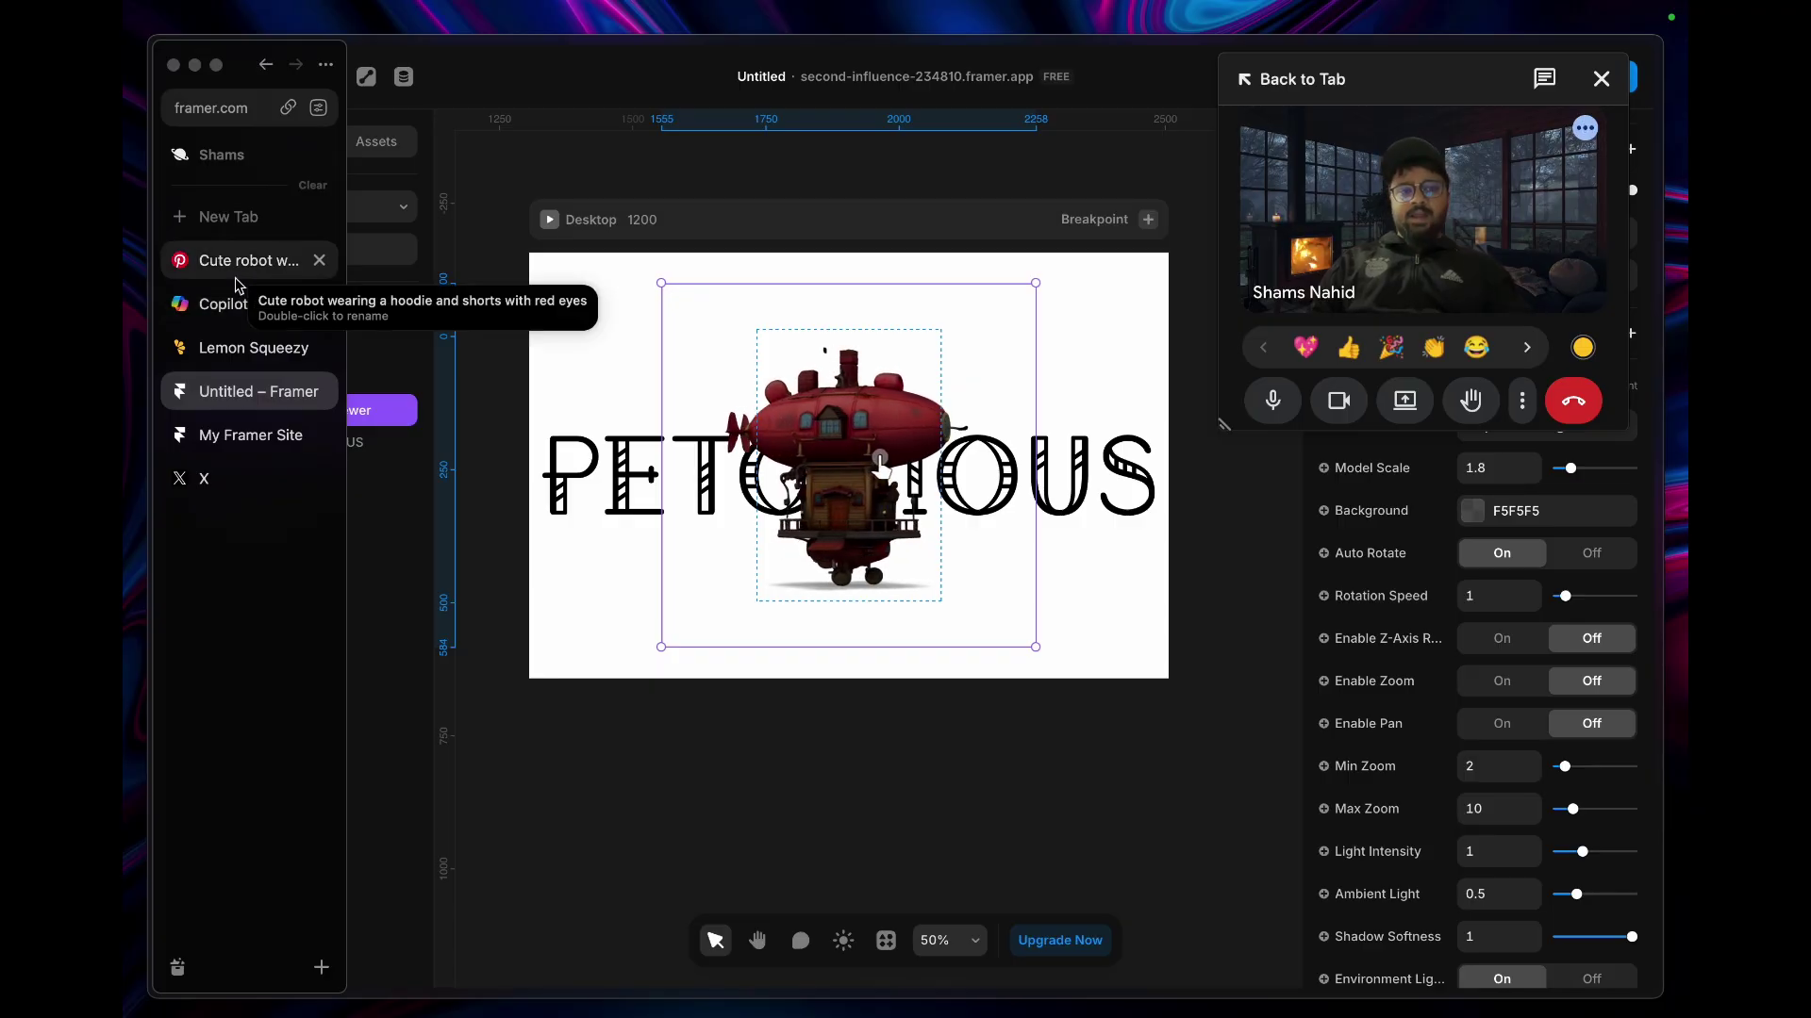
# - Switch to the Pinterest 'Cute robot' pin tab
pyautogui.click(236, 286)
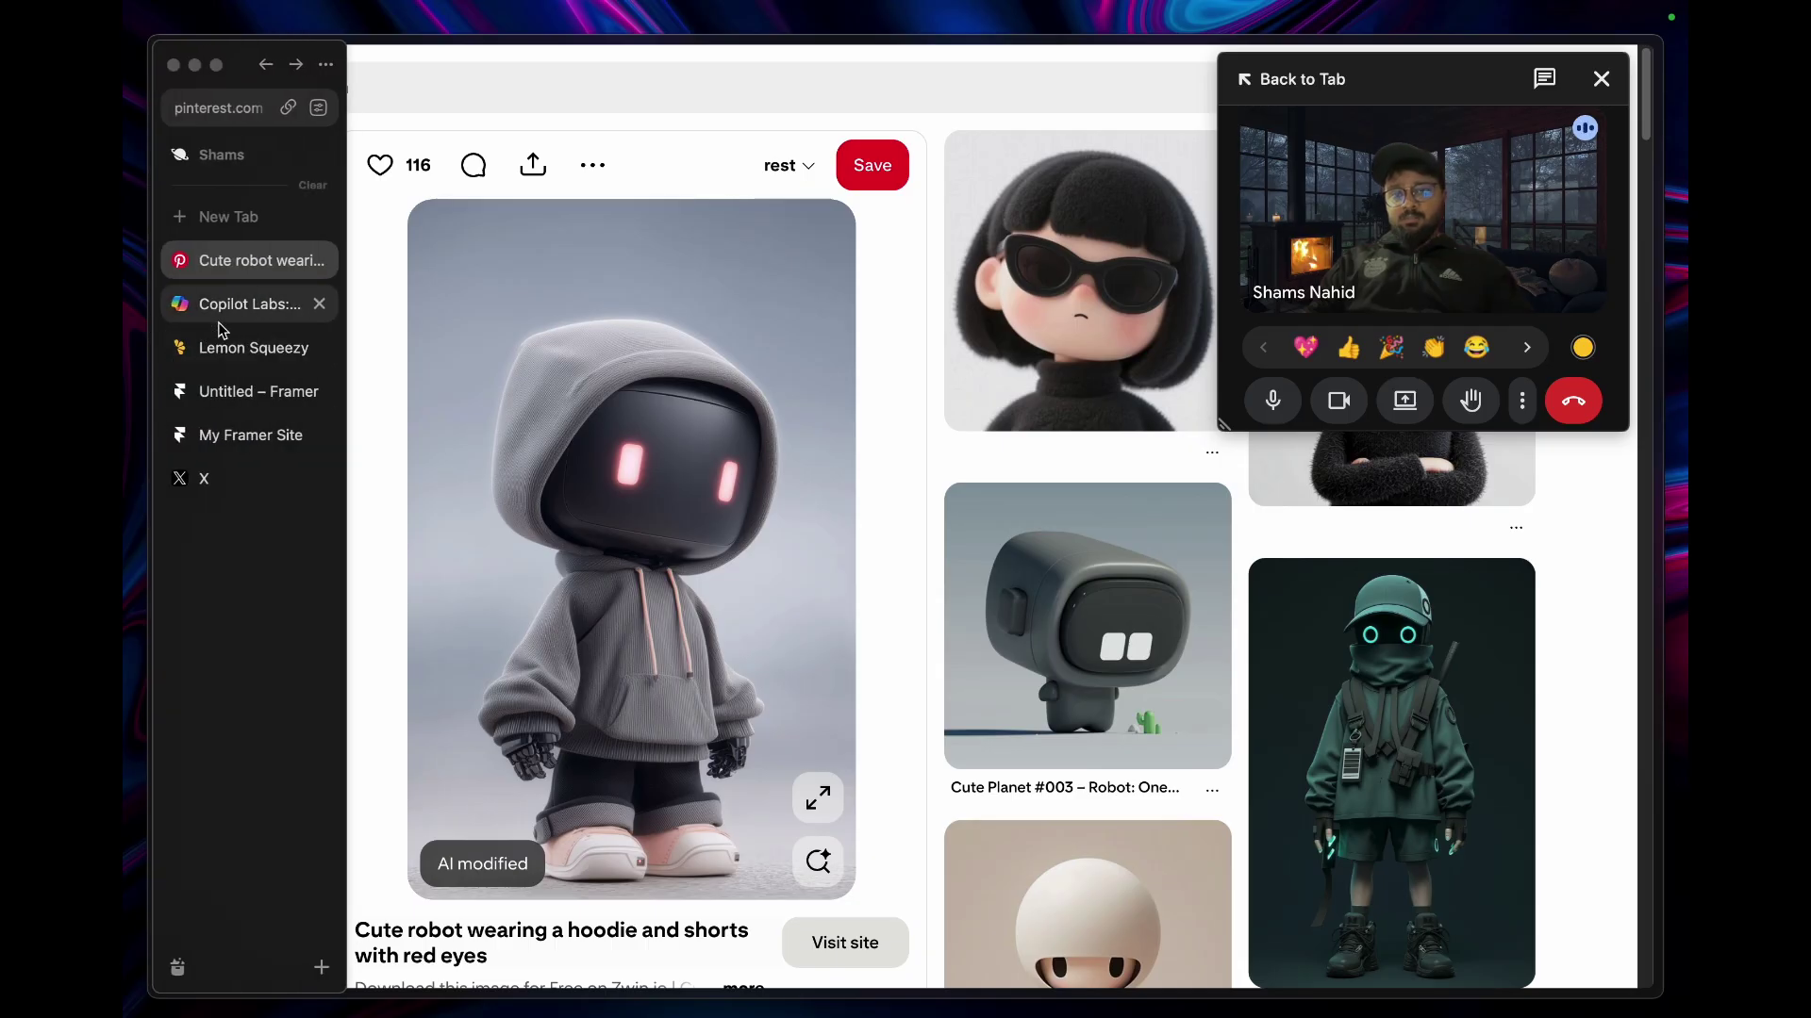
# - Switch to the Copilot Labs tab and dismiss the Meet call notification
pyautogui.click(234, 301)
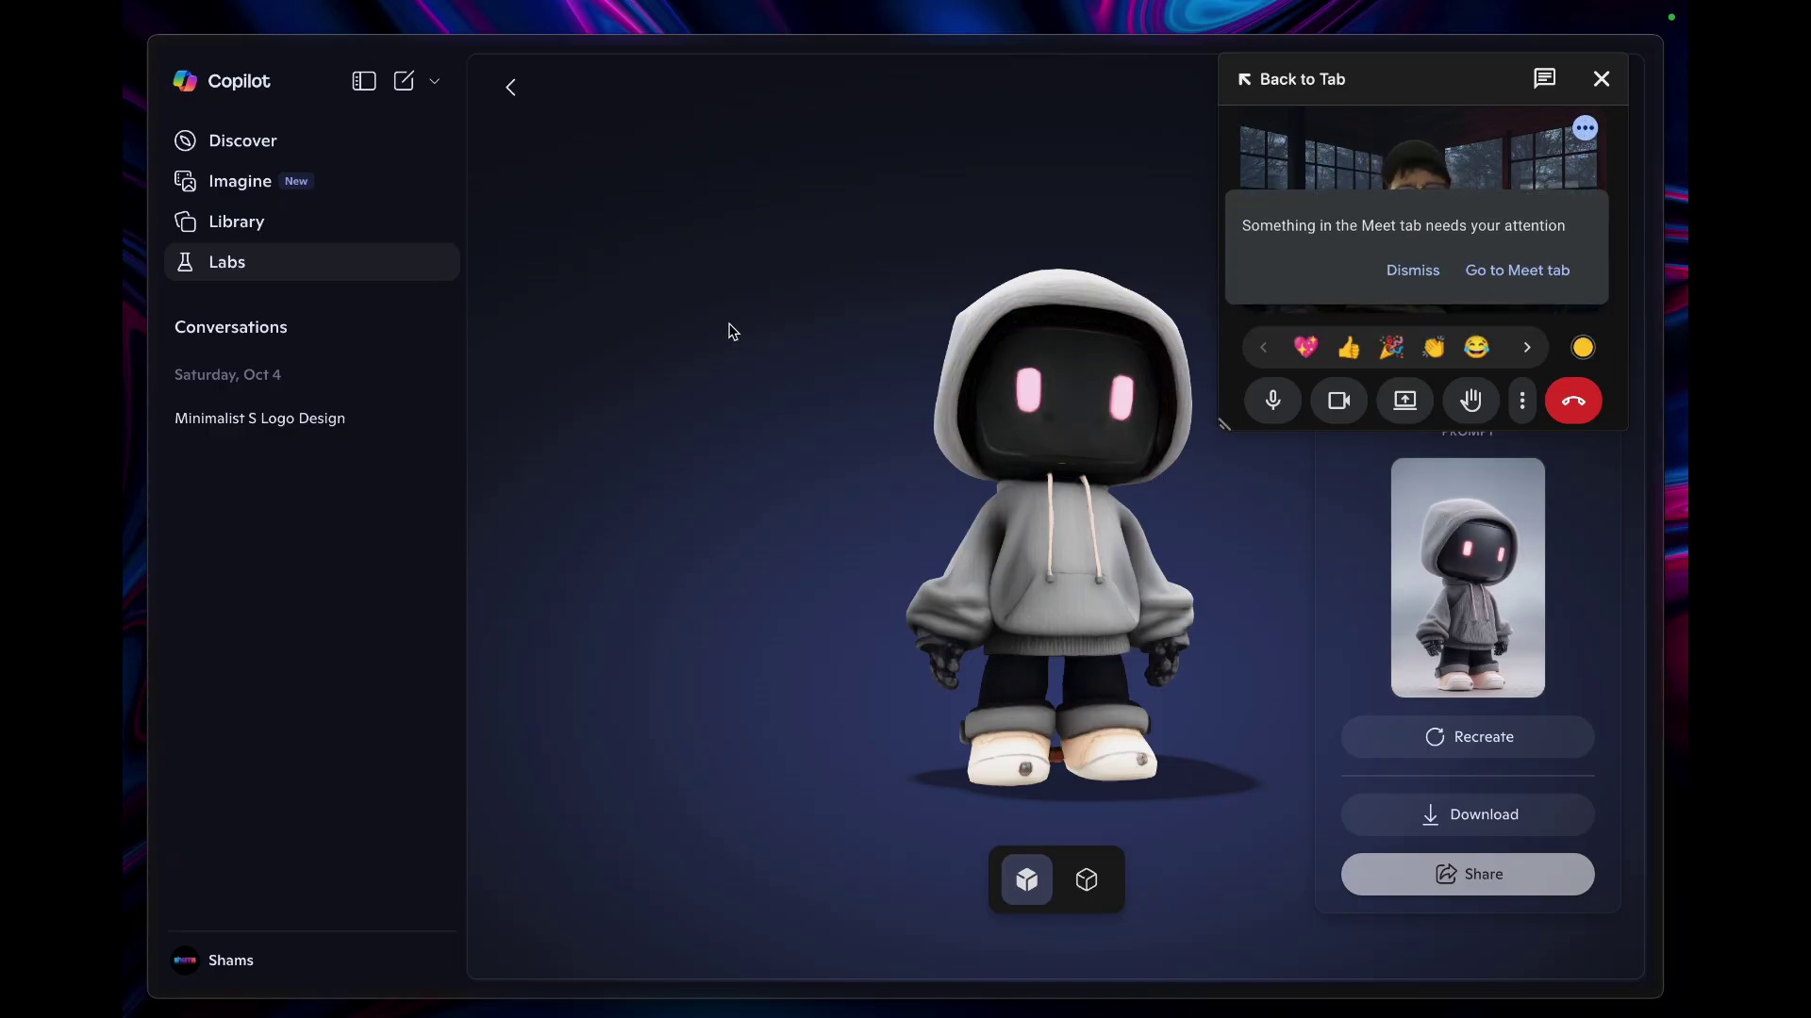
pyautogui.click(1426, 281)
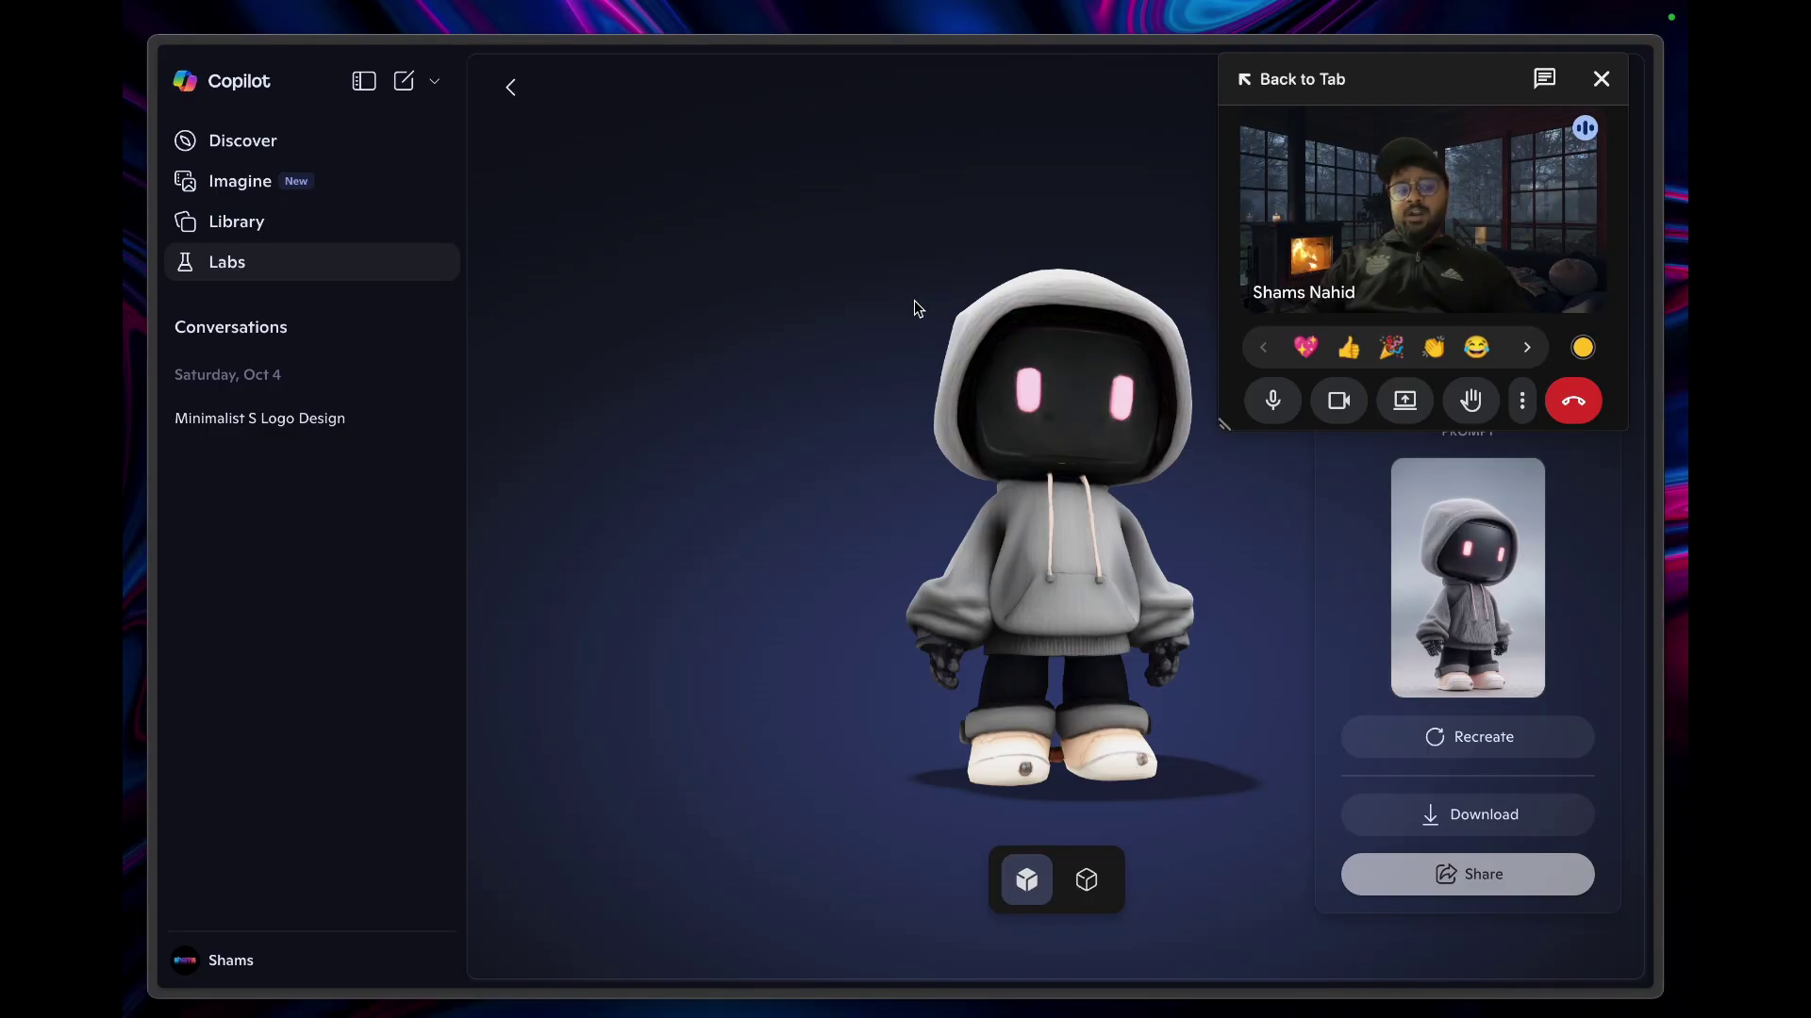